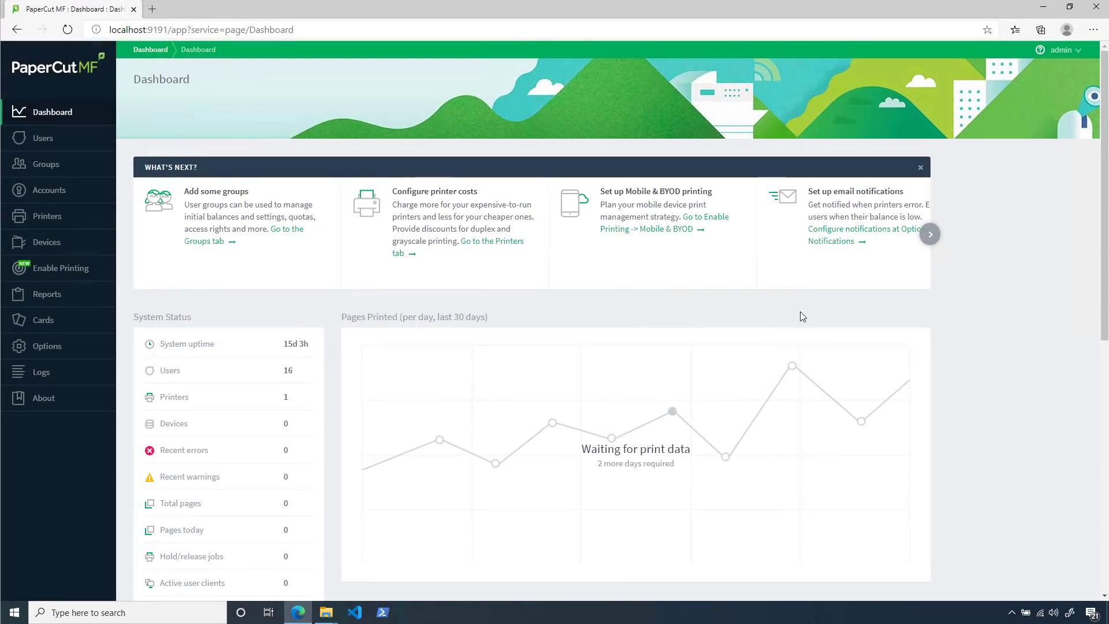
In Options > Client Software, set the balance window background colour to #3b3b3d
{"action": "left_click", "coordinate": [49, 346]}
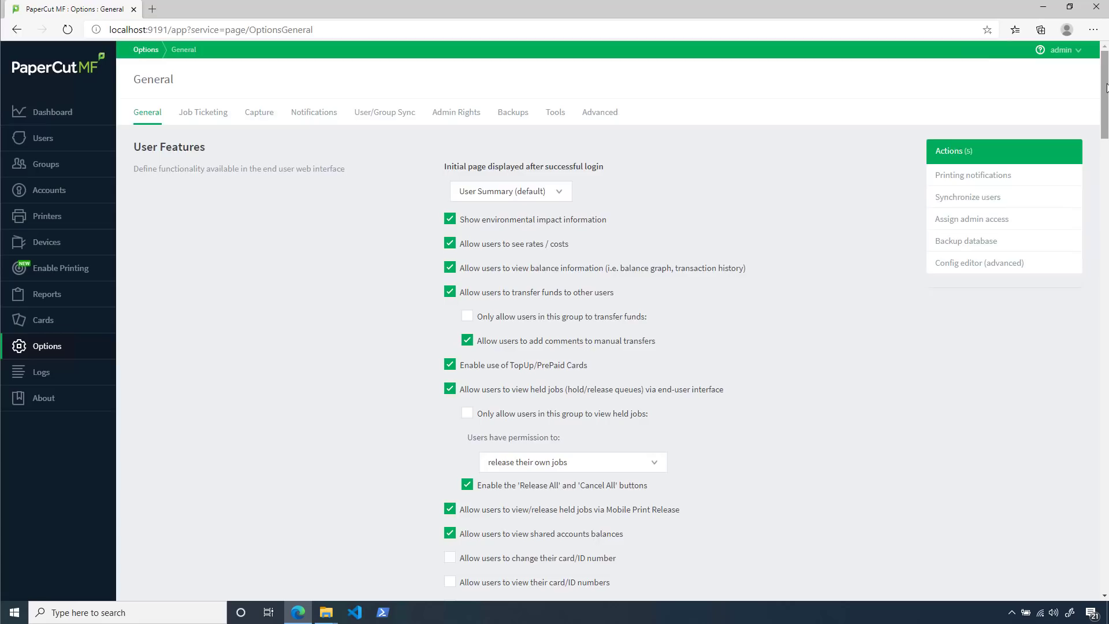
{"action": "left_click_drag", "start_coordinate": [1106, 87], "coordinate": [1106, 338]}
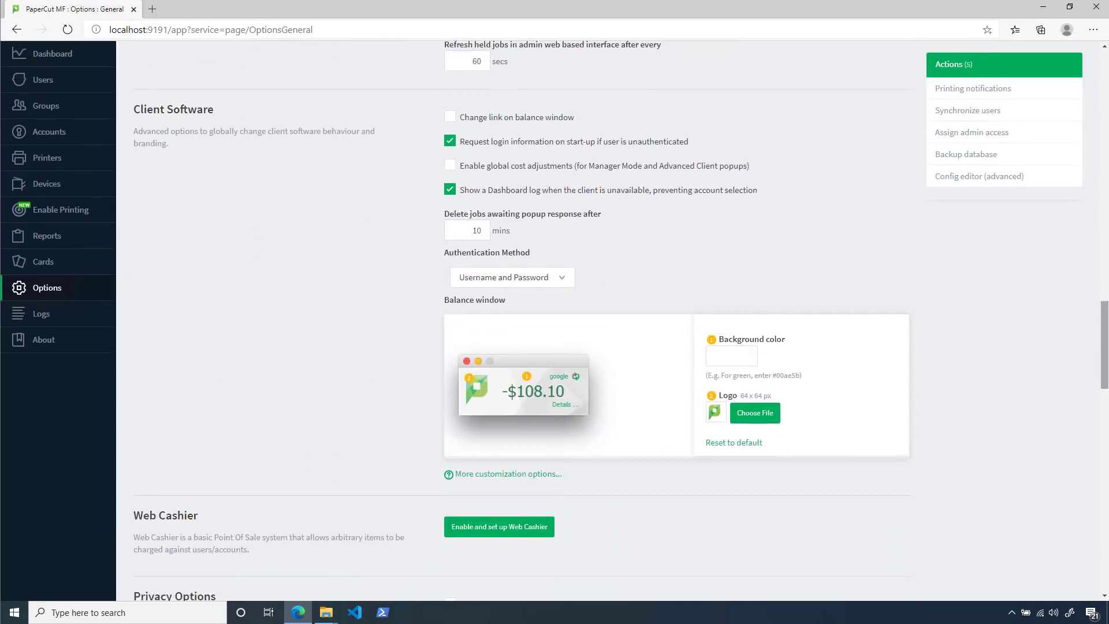
{"action": "left_click", "coordinate": [725, 359]}
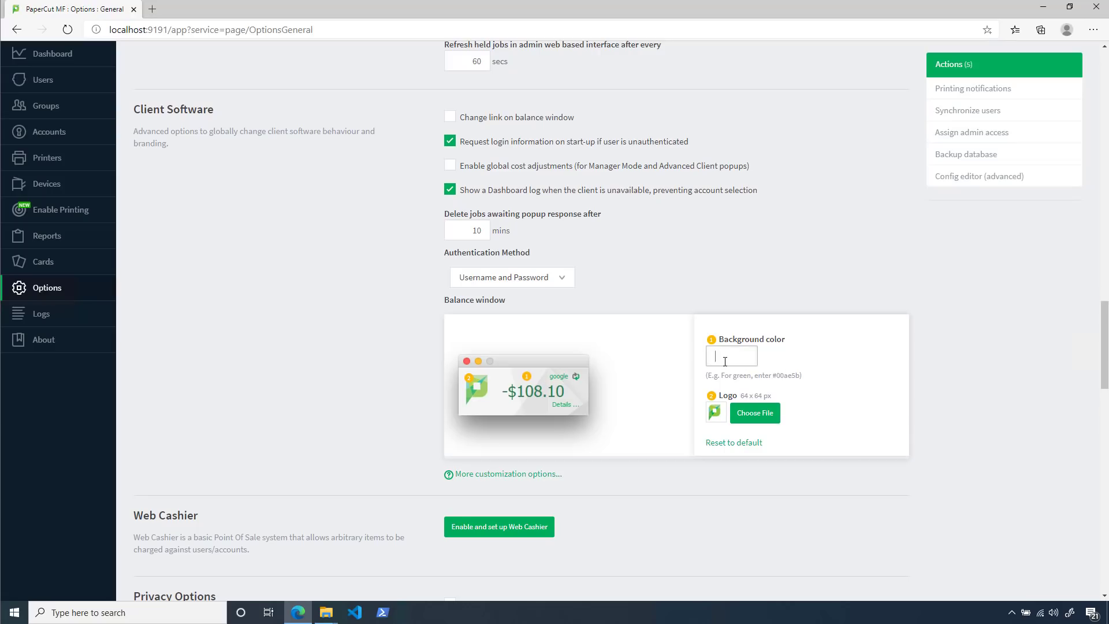
{"action": "type", "text": "#3b3b3d"}
{"action": "left_click", "coordinate": [751, 412]}
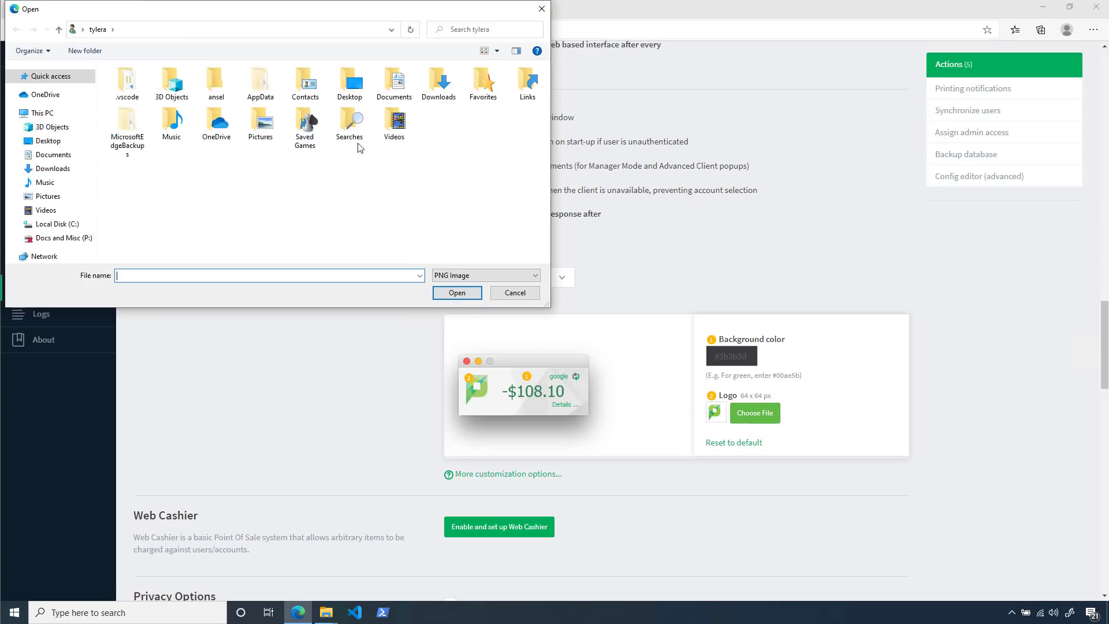
{"action": "double_click", "coordinate": [349, 84]}
{"action": "double_click", "coordinate": [155, 82]}
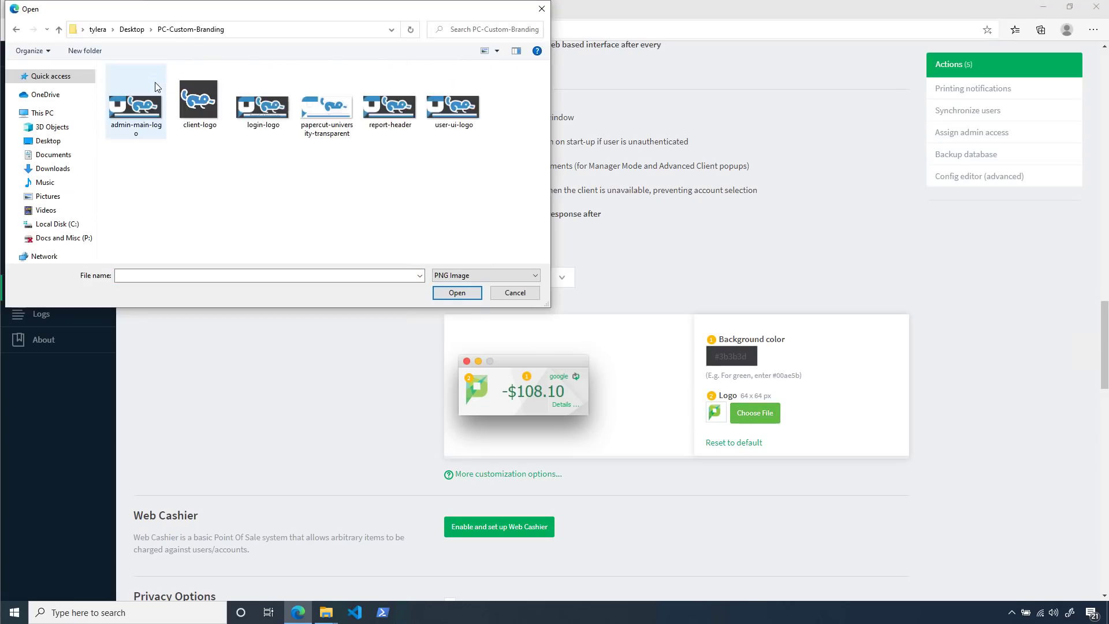
{"action": "left_click", "coordinate": [189, 106]}
{"action": "left_click", "coordinate": [449, 295]}
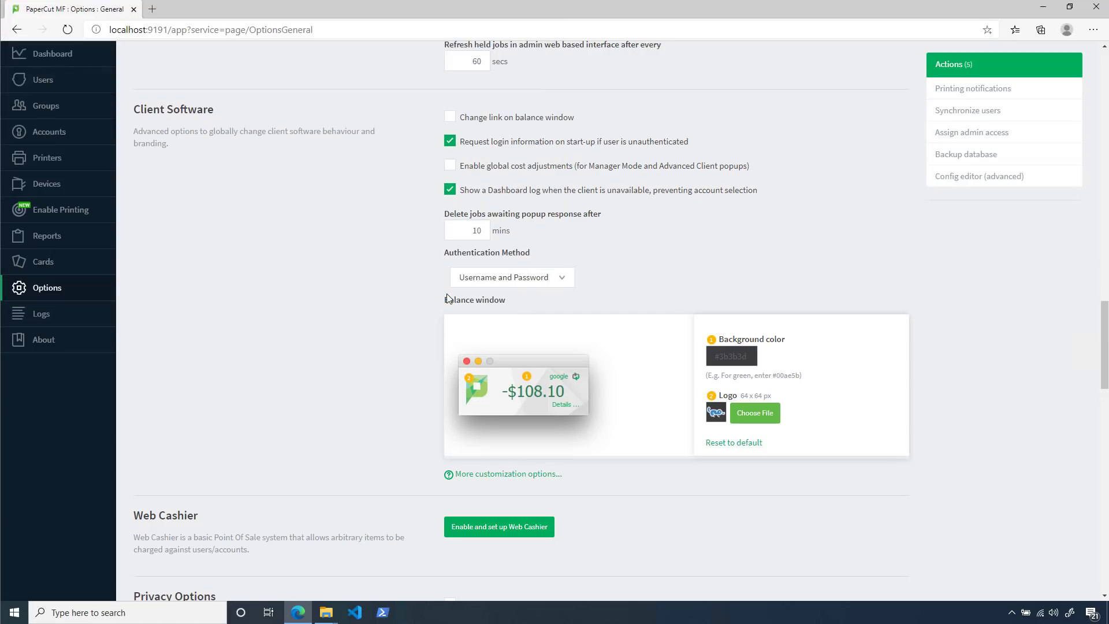
{"action": "left_click", "coordinate": [449, 117]}
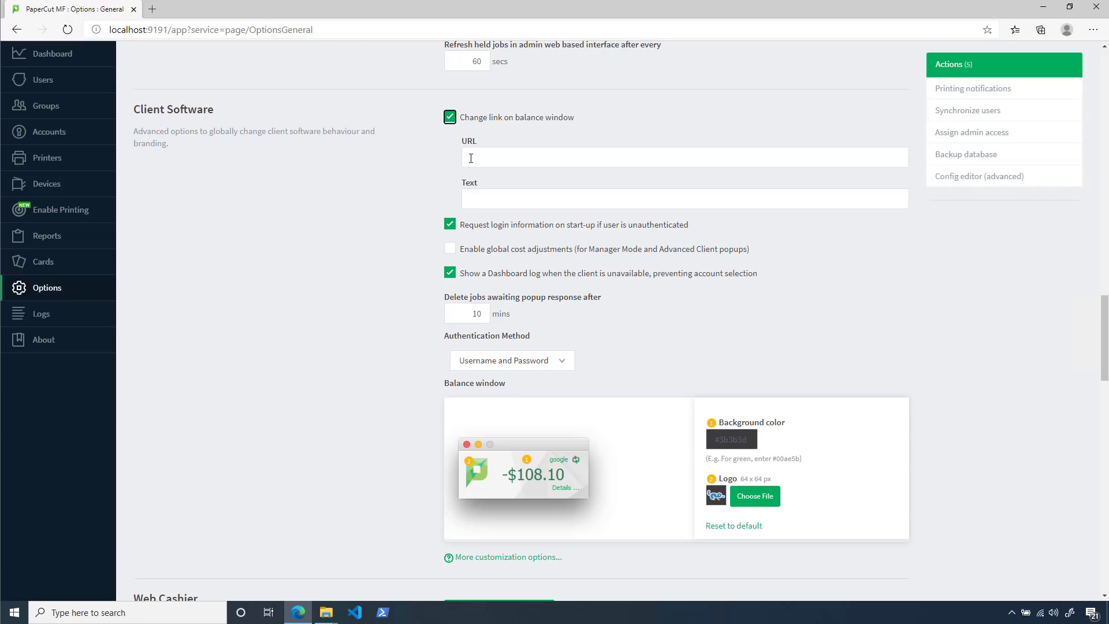
{"action": "left_click", "coordinate": [470, 158]}
{"action": "type", "text": "https"}
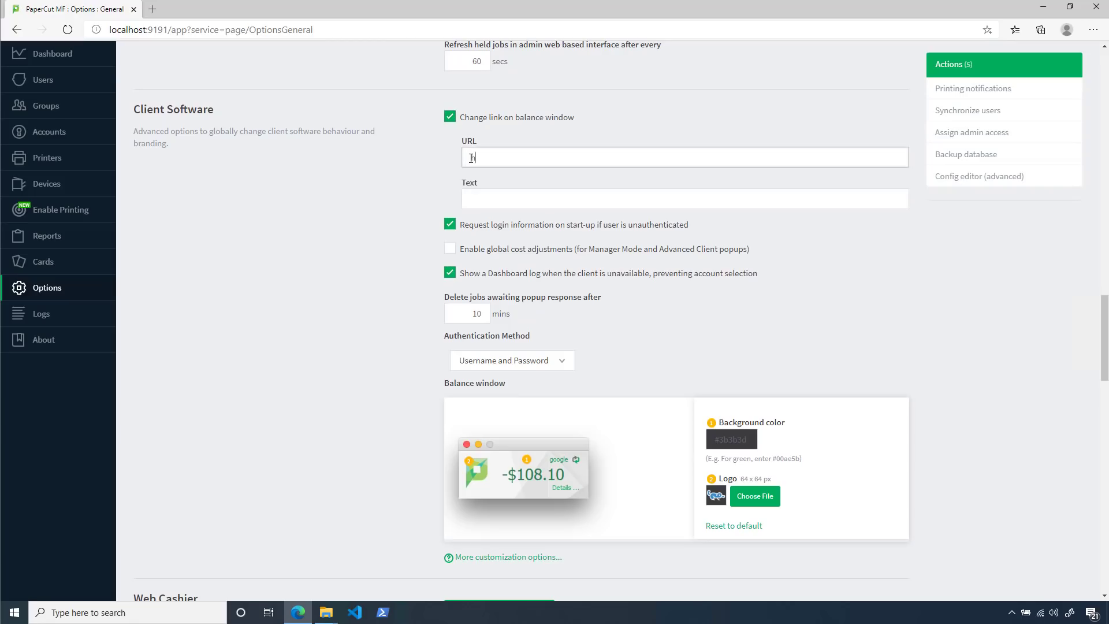
{"action": "type", "text": "://helpdesk.papercutplats.edu"}
{"action": "key", "text": "Tab"}
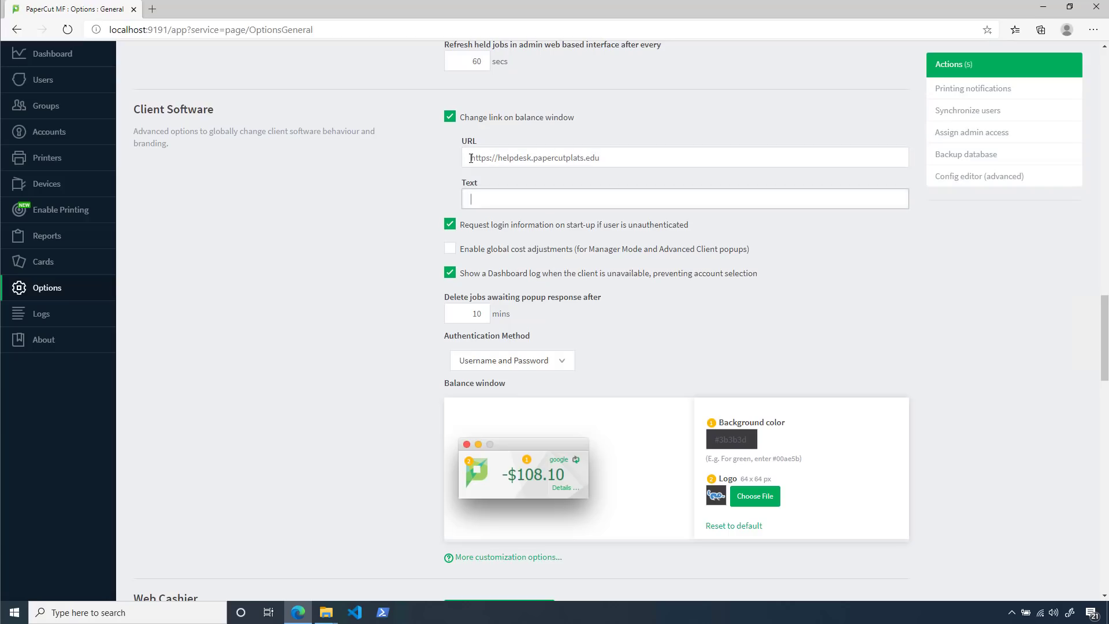
{"action": "type", "text": "Submit a help request"}
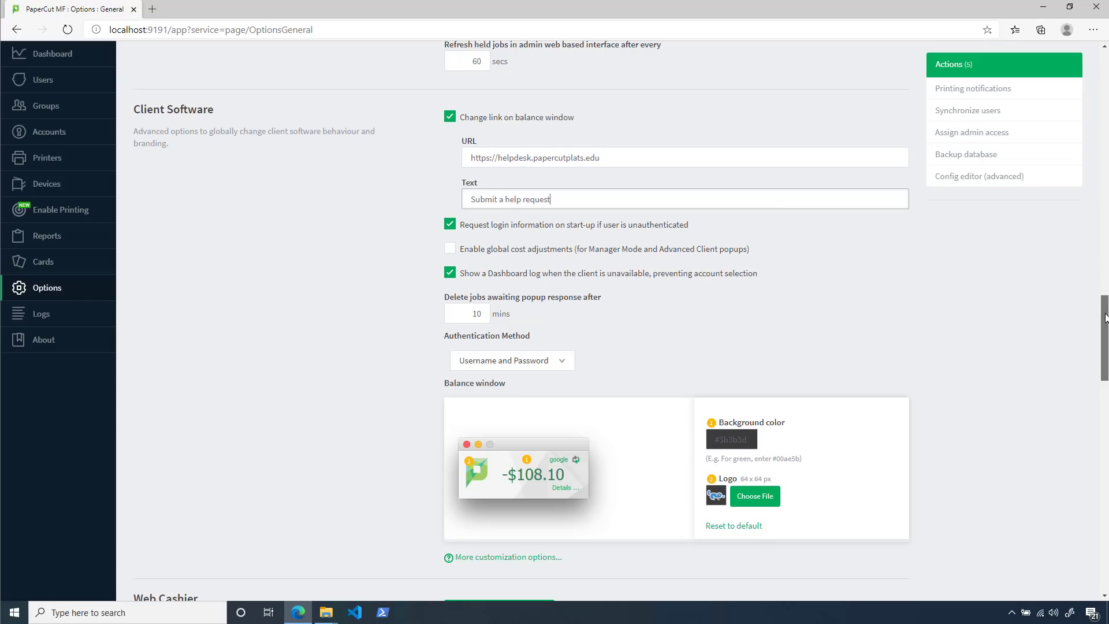
Set the login page background to login-bg and its logo to login-logo
{"action": "left_click_drag", "start_coordinate": [1105, 317], "coordinate": [1099, 420]}
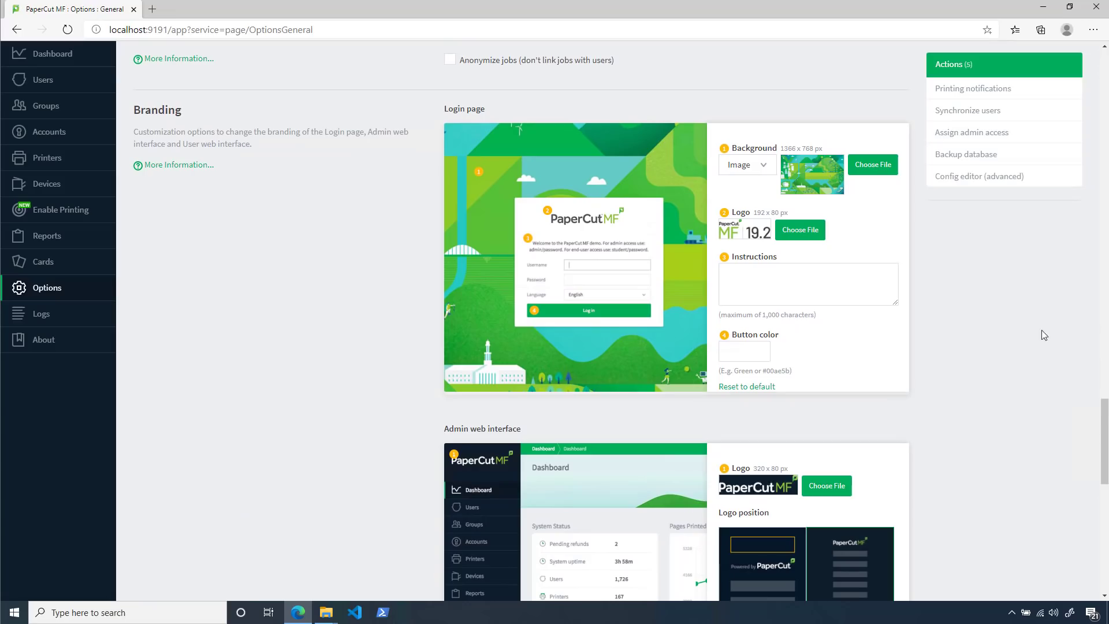
{"action": "left_click", "coordinate": [873, 166]}
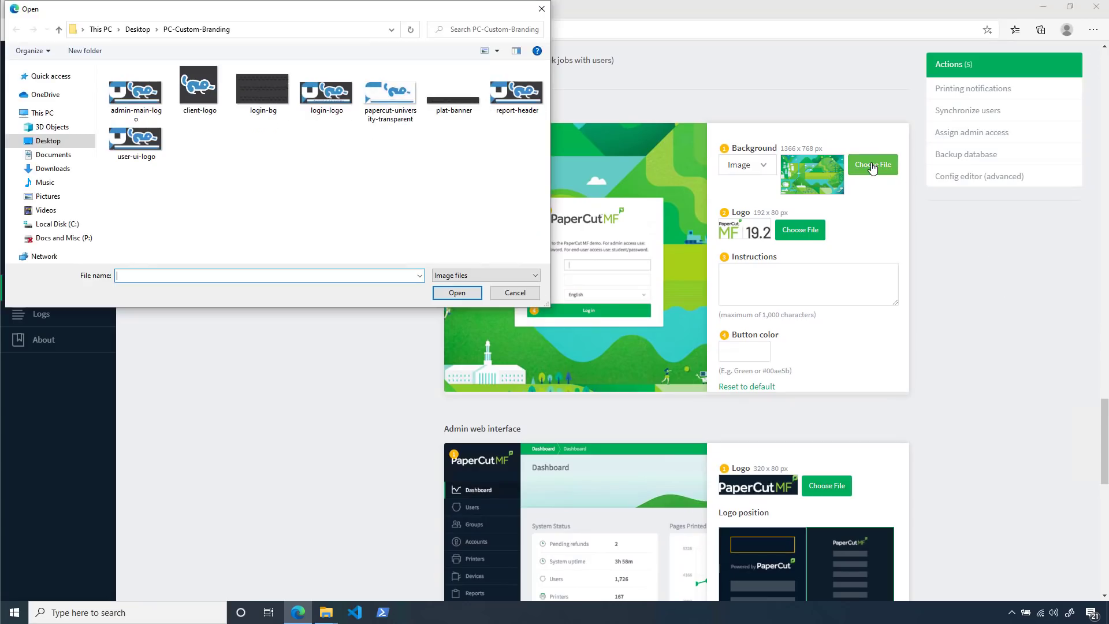
{"action": "left_click", "coordinate": [267, 102]}
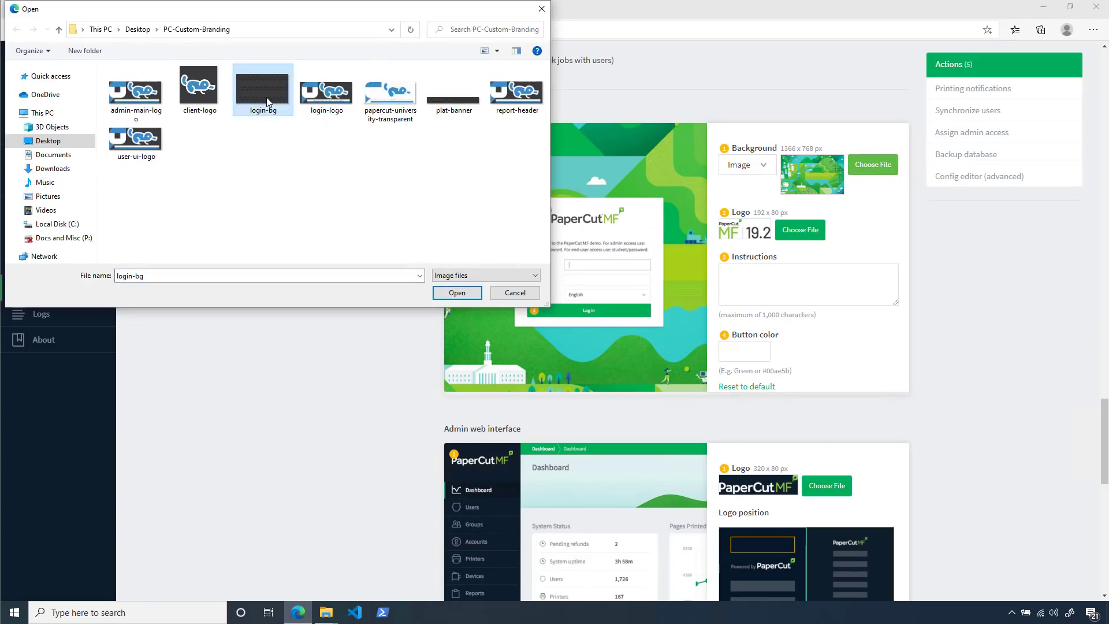
{"action": "left_click", "coordinate": [440, 293]}
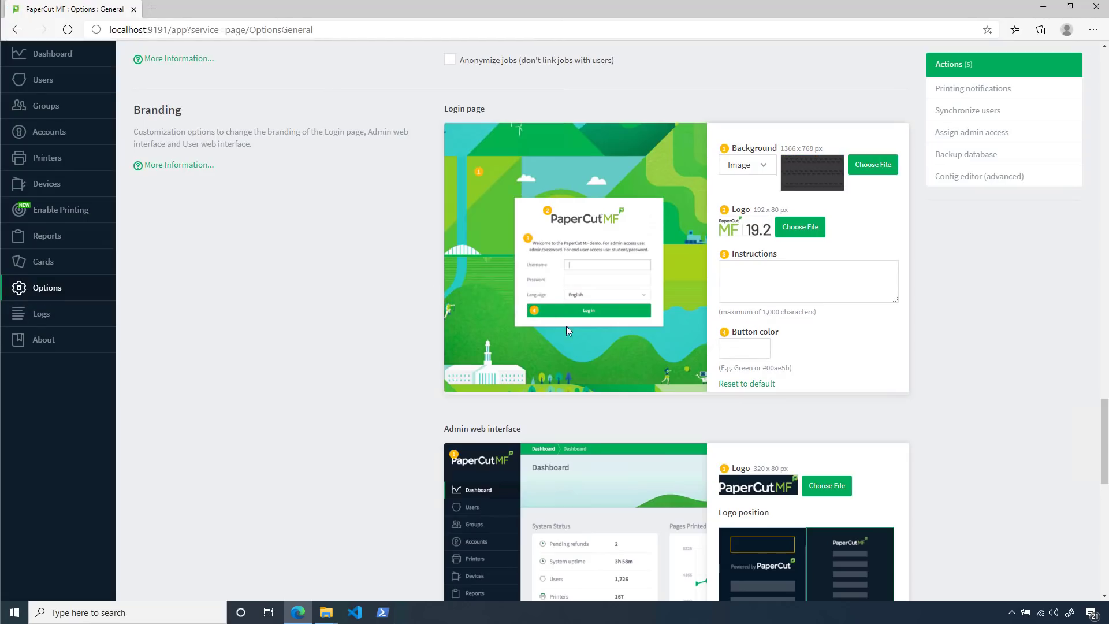
{"action": "left_click", "coordinate": [803, 229]}
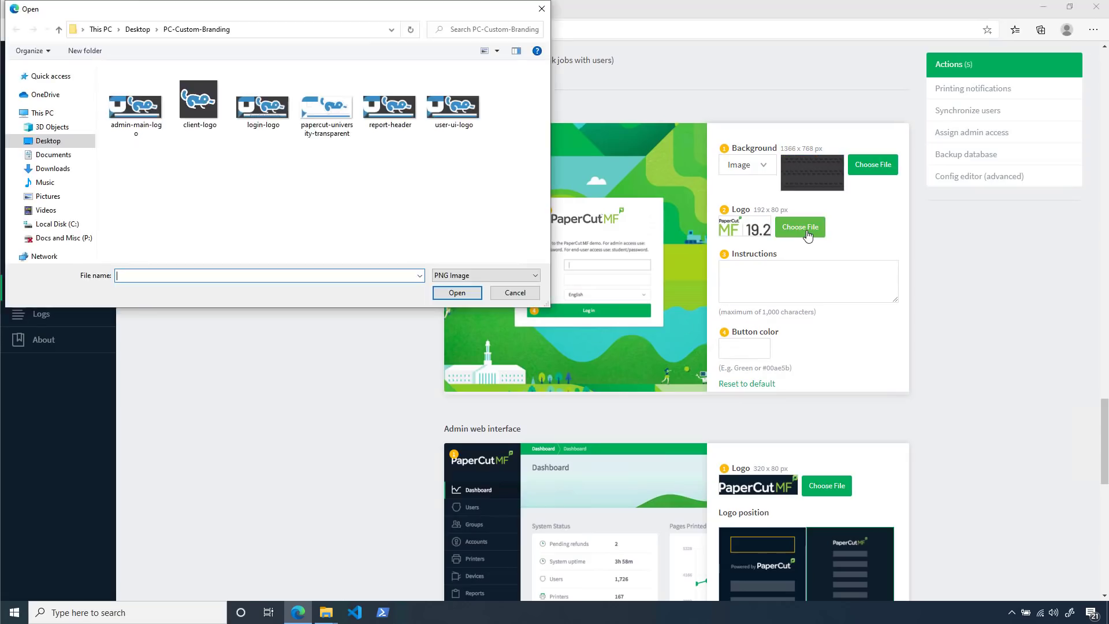
{"action": "left_click", "coordinate": [270, 102]}
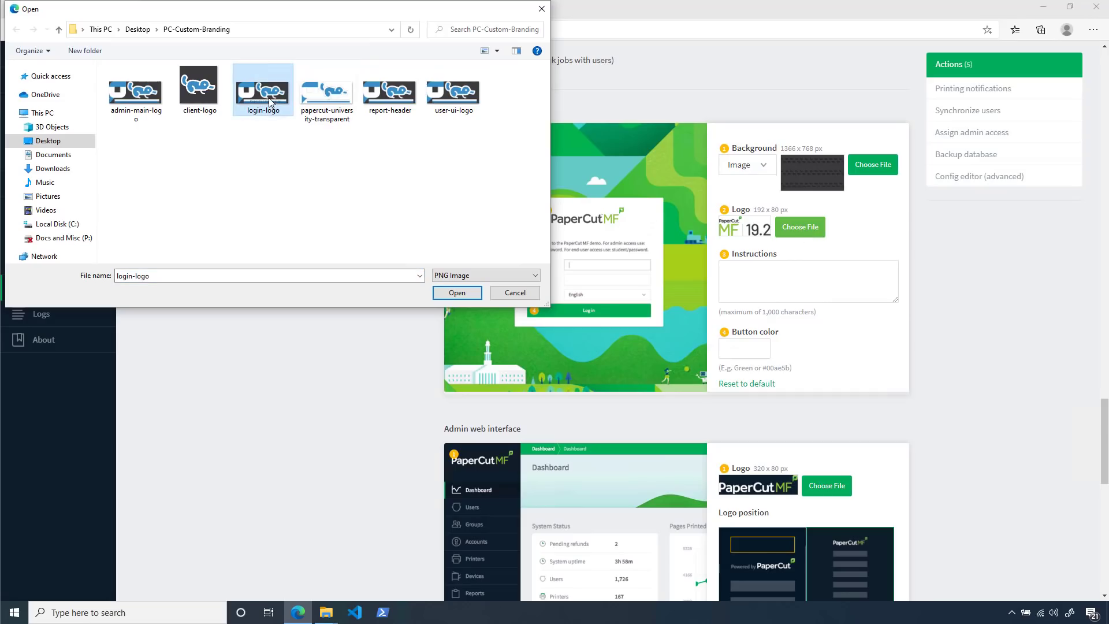
{"action": "left_click", "coordinate": [454, 294]}
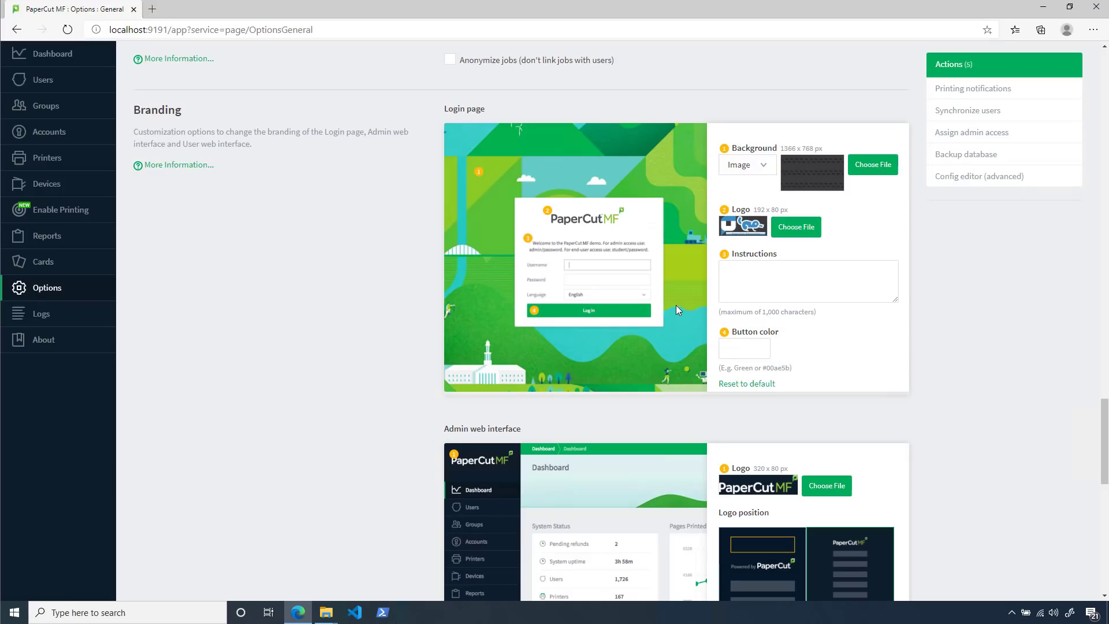
Enter login instructions 'Use your PaperCut Fightin' PlatypI.D. to login!' and button colour #3a8fc6
{"action": "left_click", "coordinate": [726, 283]}
{"action": "type", "text": "Use your"}
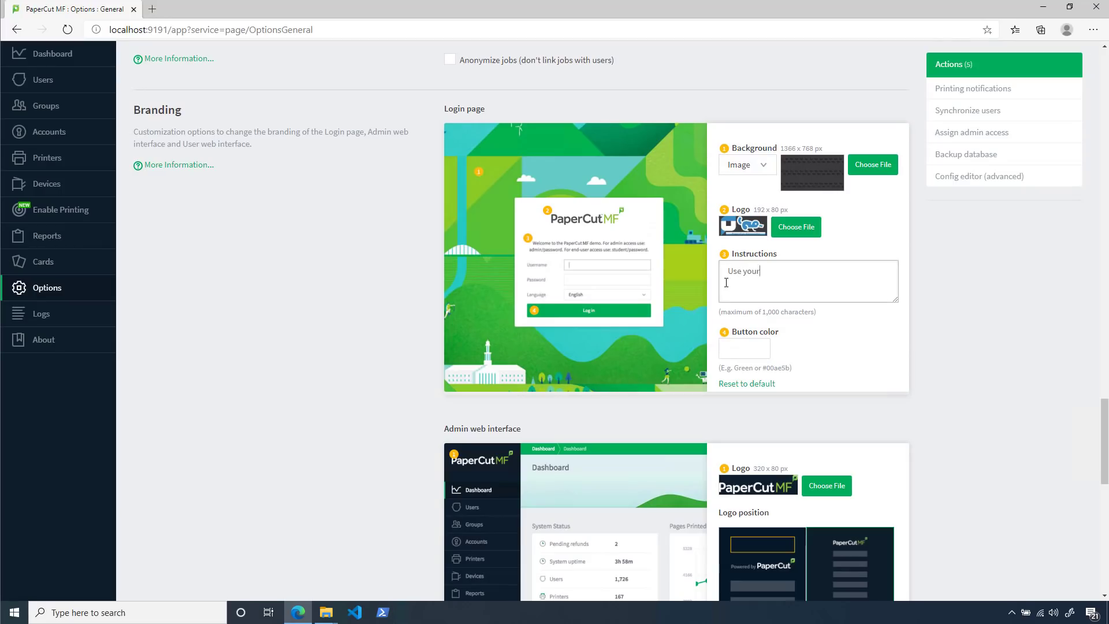
{"action": "type", "text": " PaperCut Fightin' PlatypI"}
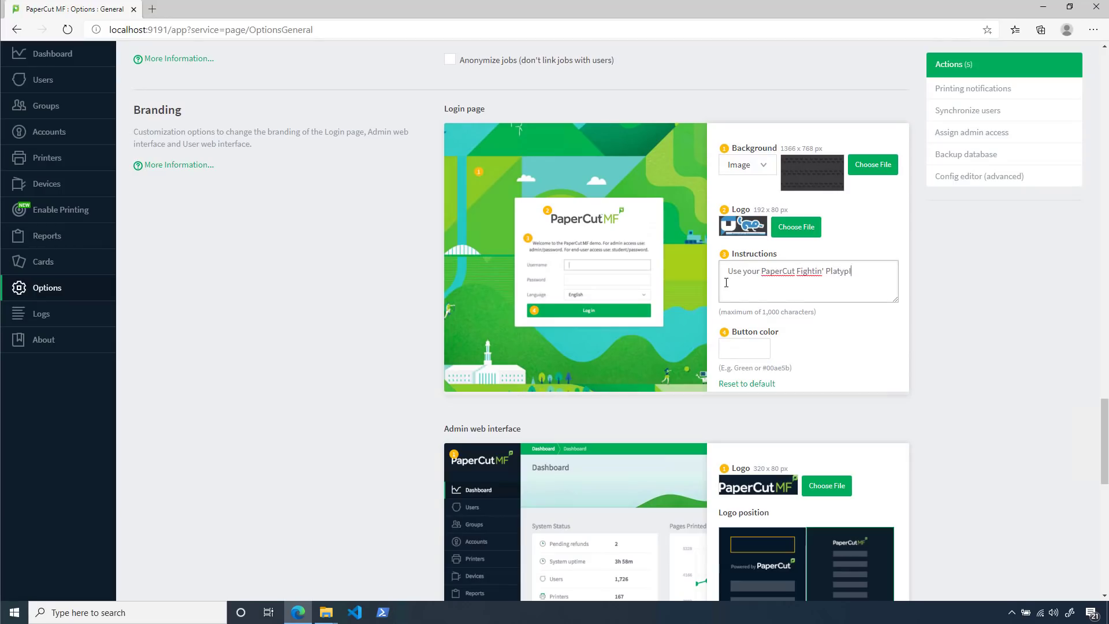
{"action": "type", "text": ".D. to login!"}
{"action": "left_click", "coordinate": [730, 347]}
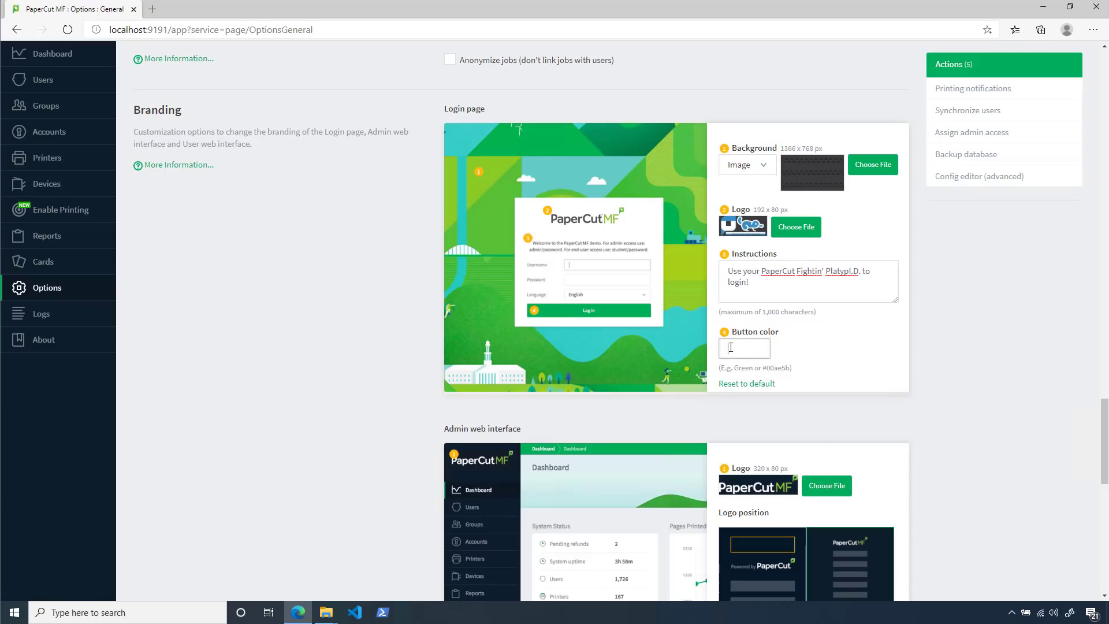
{"action": "type", "text": "#3a8fc6"}
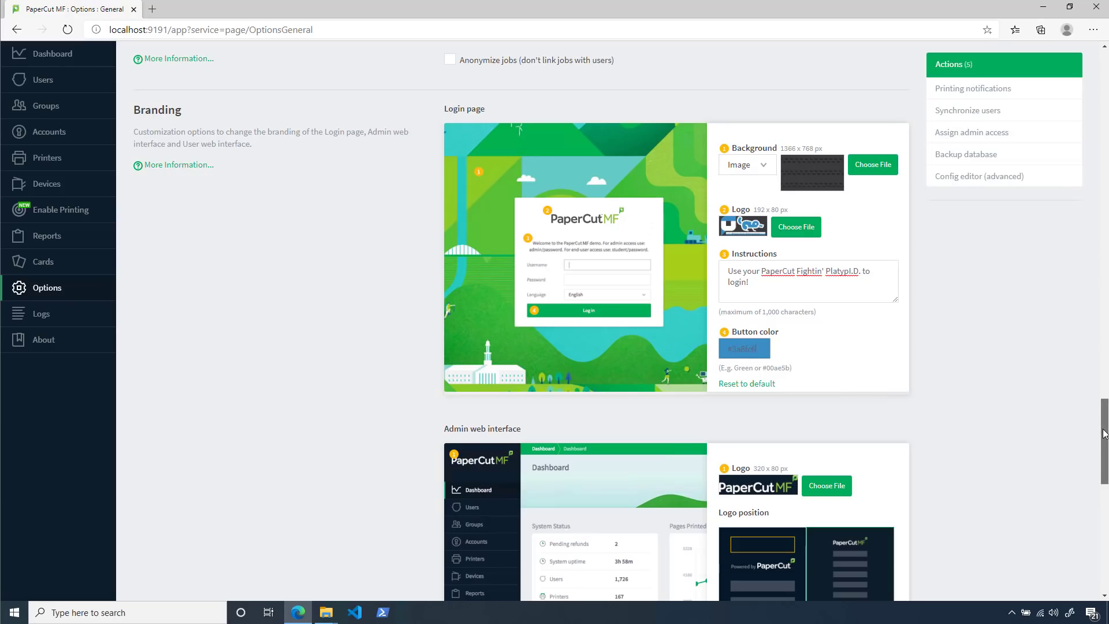
Load papercut-university-transparent as the admin logo and position it above navigation
{"action": "left_click_drag", "start_coordinate": [1103, 433], "coordinate": [1105, 473]}
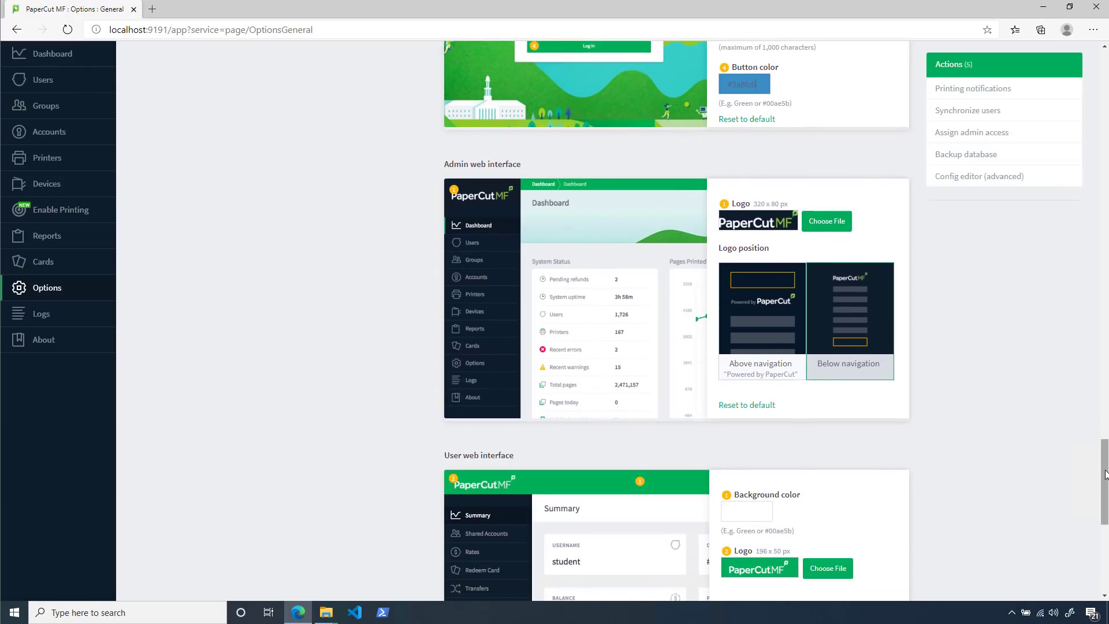
{"action": "left_click", "coordinate": [823, 224]}
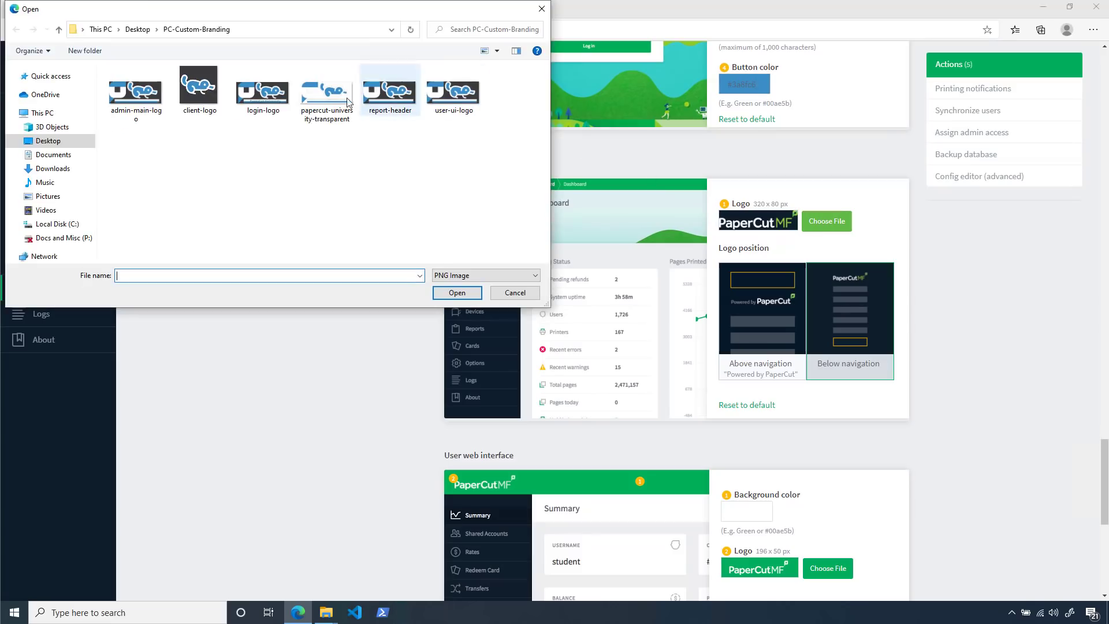
{"action": "left_click", "coordinate": [337, 102]}
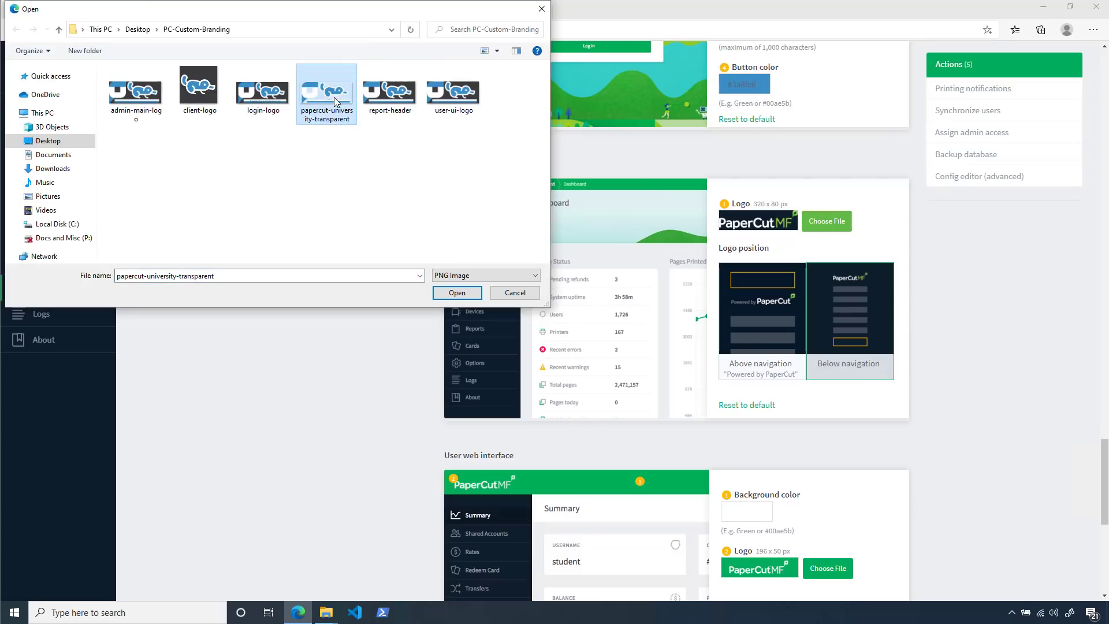
{"action": "left_click", "coordinate": [443, 294]}
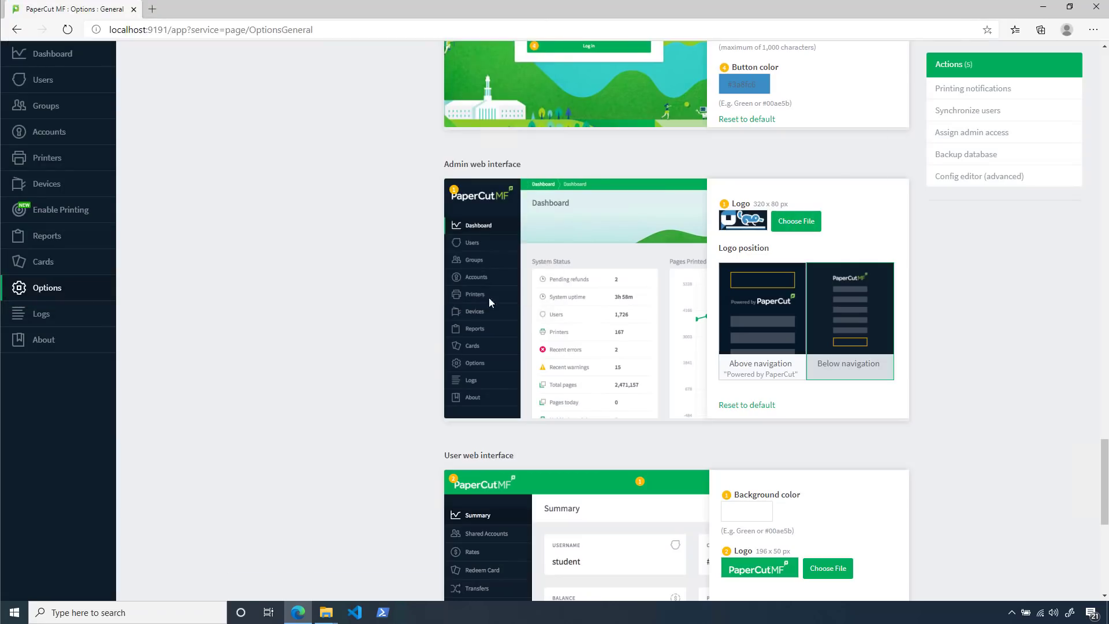
{"action": "left_click", "coordinate": [750, 327]}
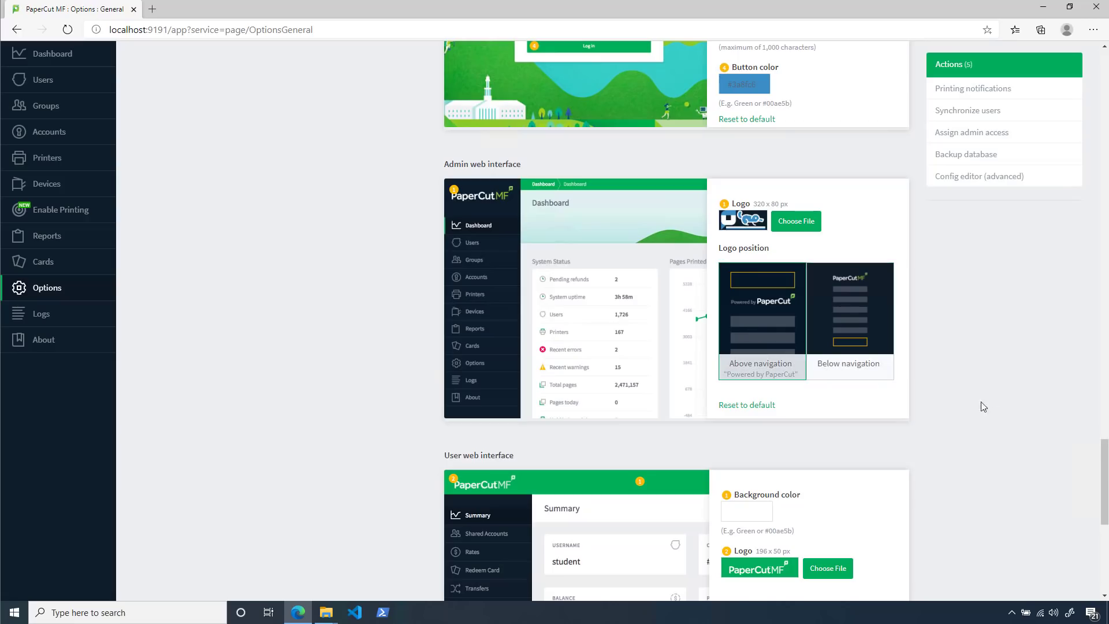
Set the user web interface background to 3b3b3d and its logo to user-ui-logo
{"action": "left_click_drag", "start_coordinate": [1104, 464], "coordinate": [1105, 509]}
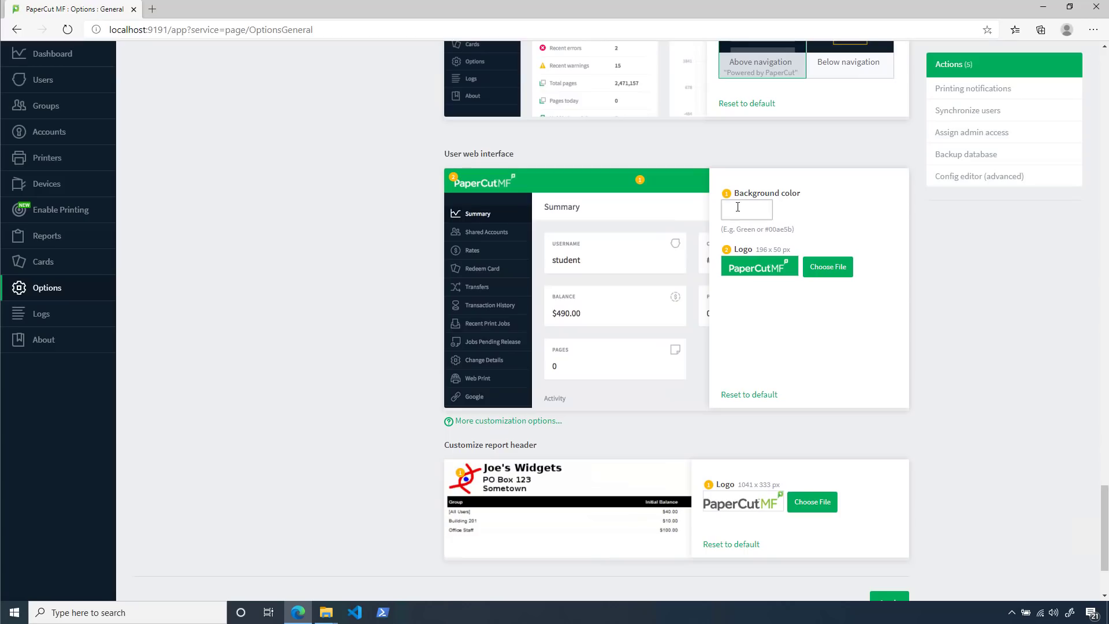
{"action": "type", "text": "3b3b3d"}
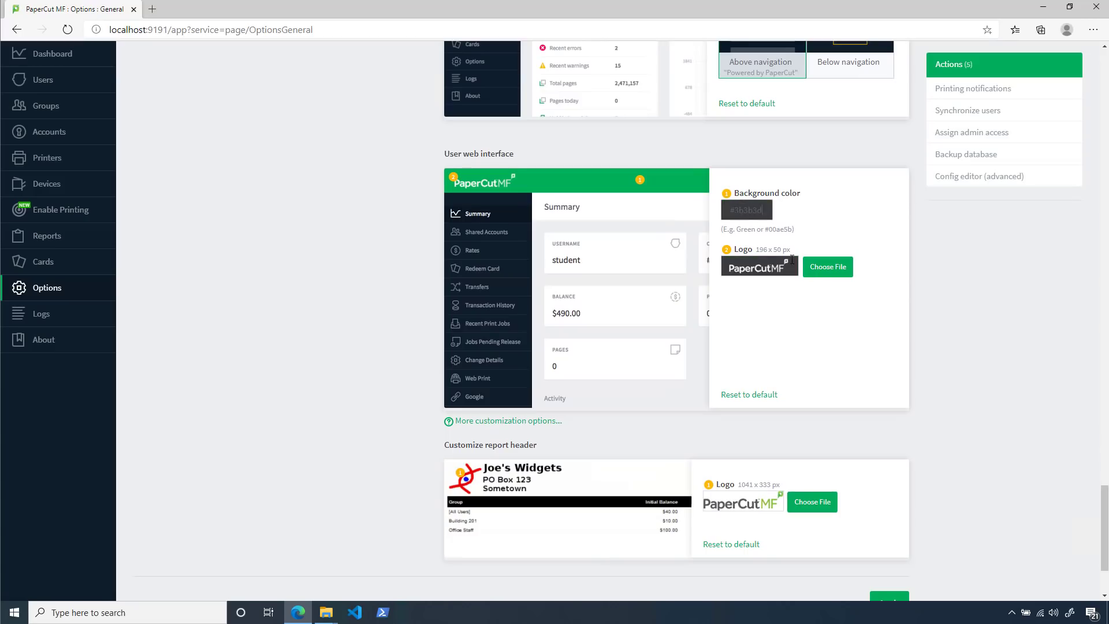
{"action": "left_click", "coordinate": [812, 279]}
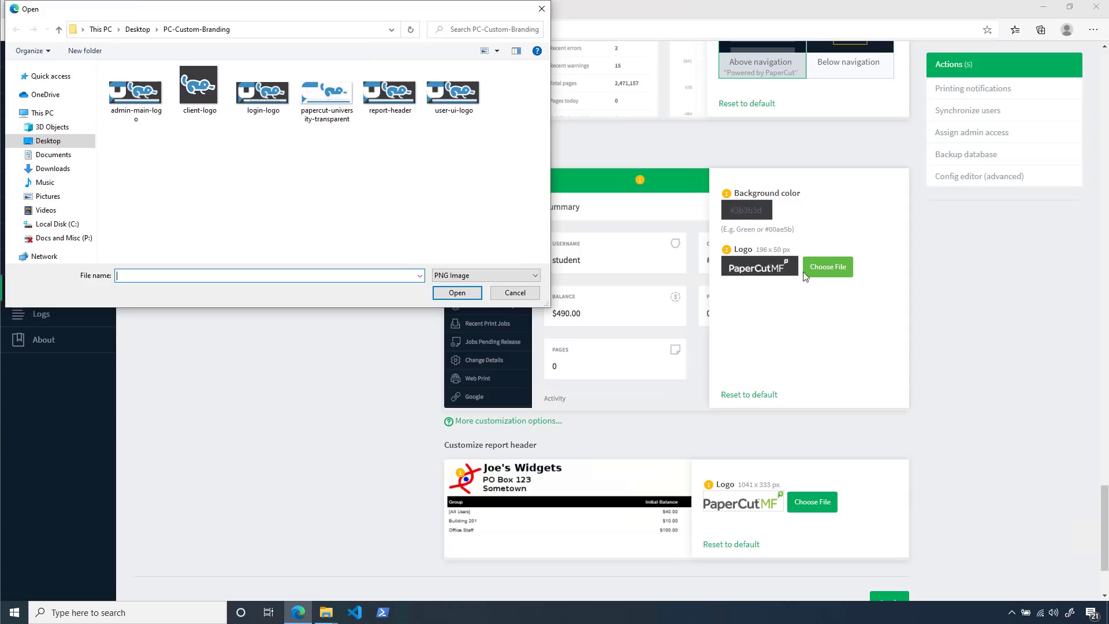
{"action": "left_click", "coordinate": [453, 102]}
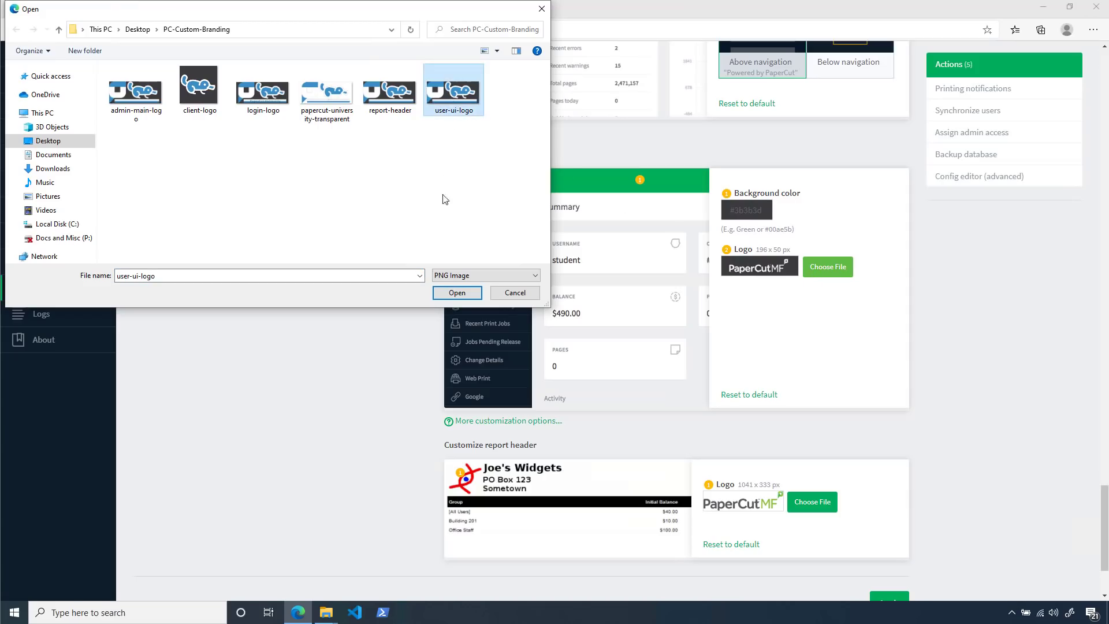
{"action": "double_click", "coordinate": [452, 102]}
Load report-header as the report header logo
{"action": "scroll", "coordinate": [452, 102], "scroll_direction": "down", "scroll_amount": 2}
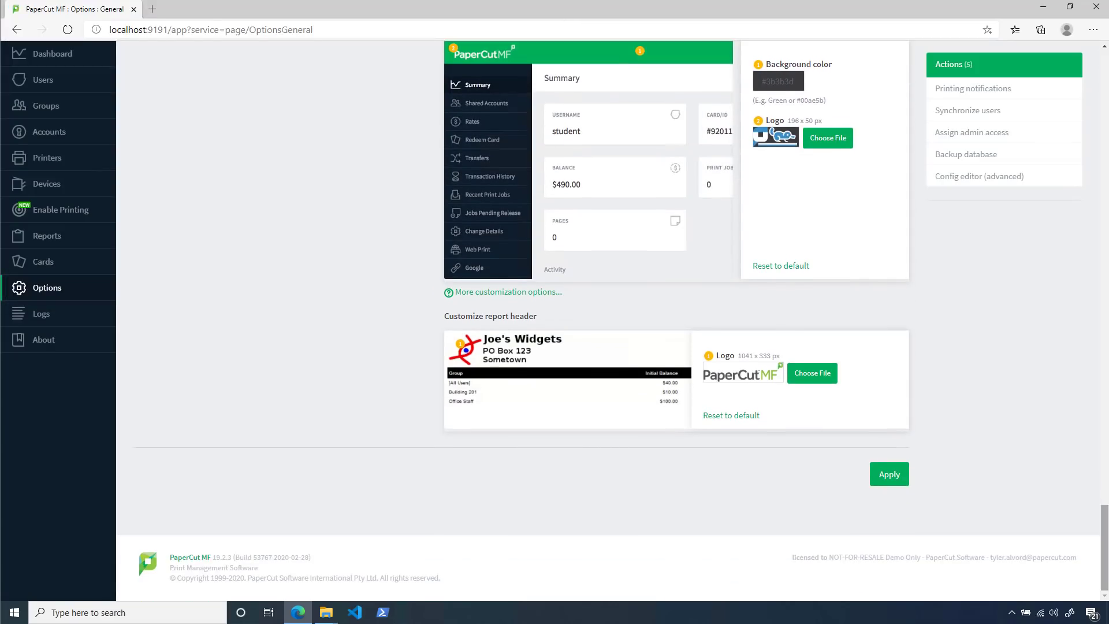
{"action": "left_click", "coordinate": [800, 376]}
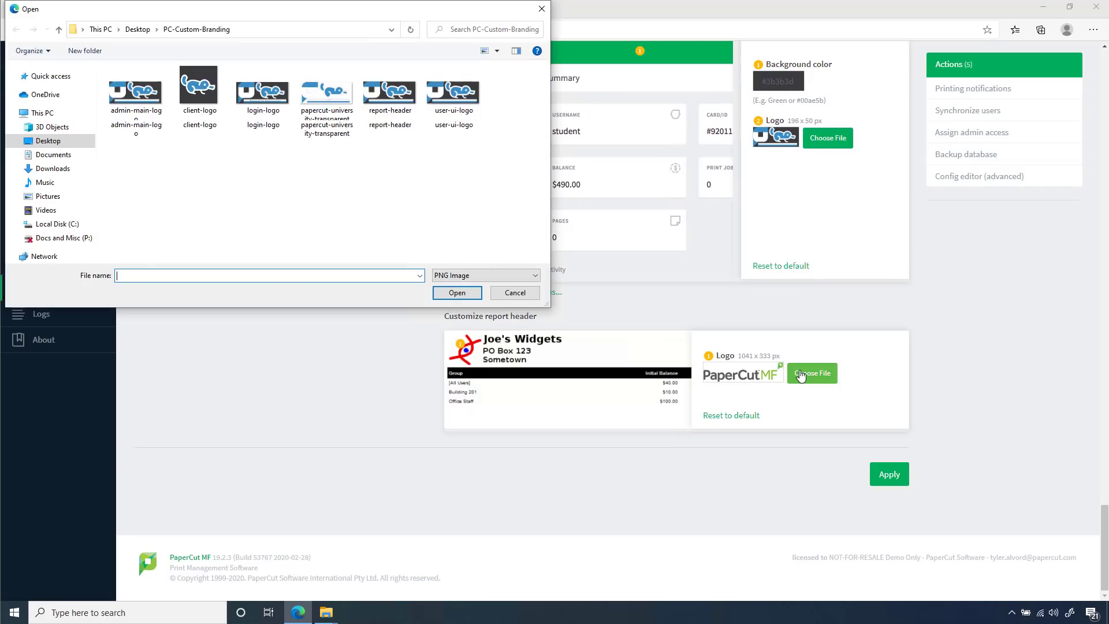
{"action": "left_click", "coordinate": [381, 108]}
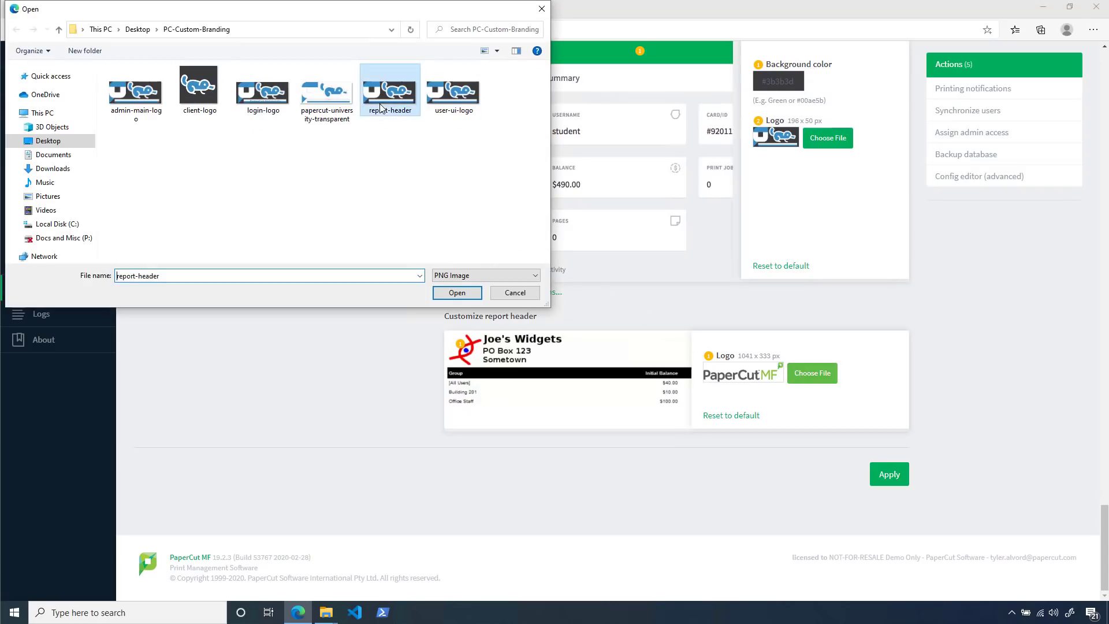
{"action": "left_click", "coordinate": [444, 293]}
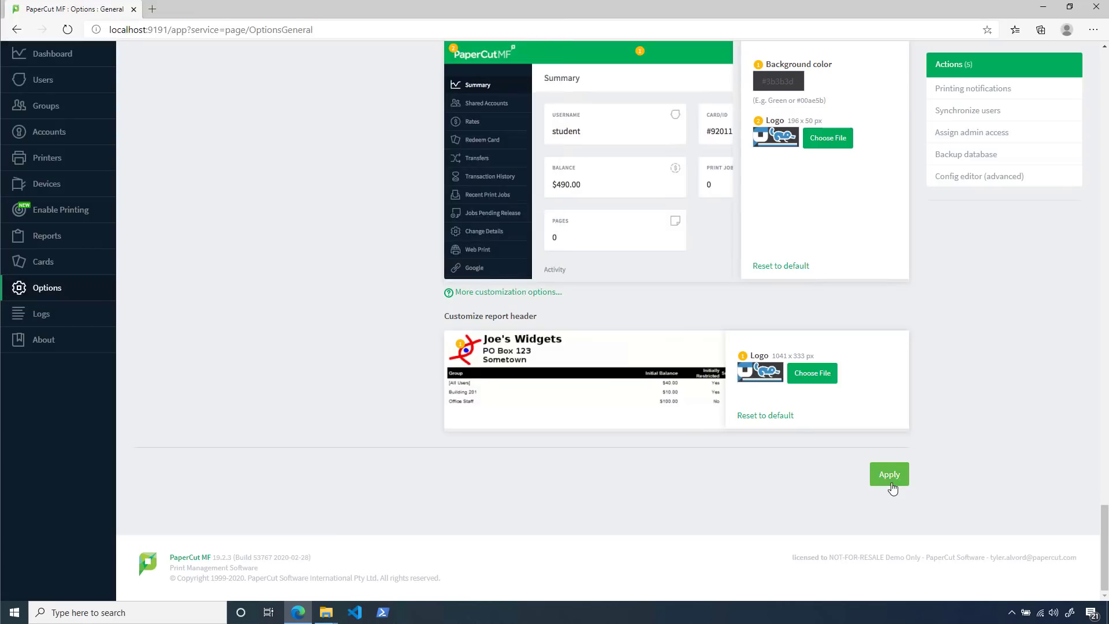
Apply the branding changes, check the Executive summary PDF's logo, and close the preview
{"action": "left_click", "coordinate": [889, 475]}
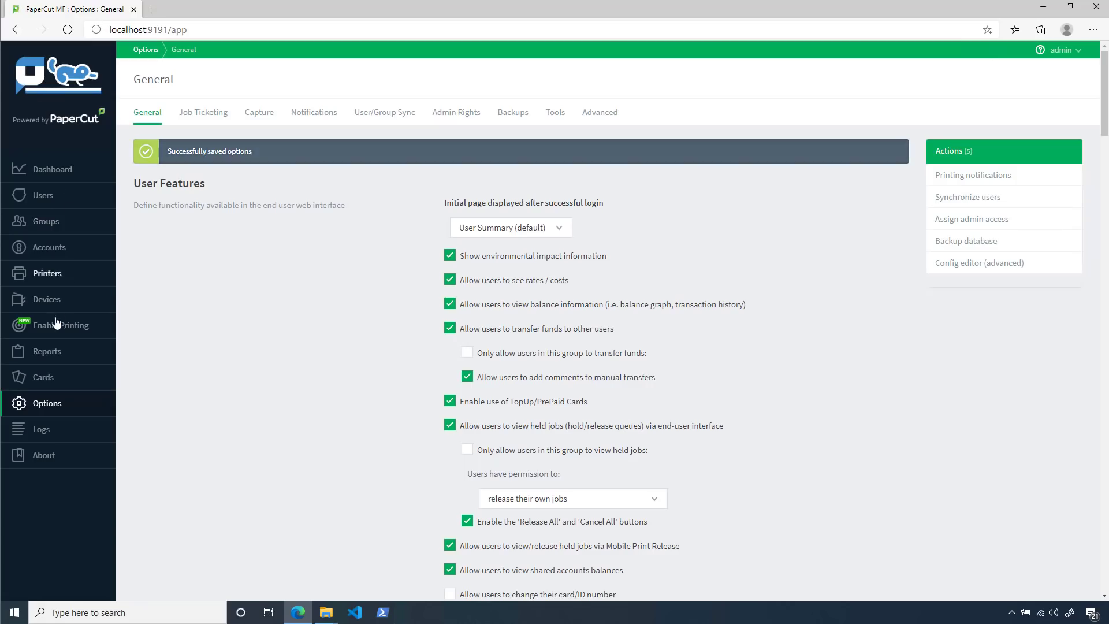
{"action": "left_click", "coordinate": [50, 354]}
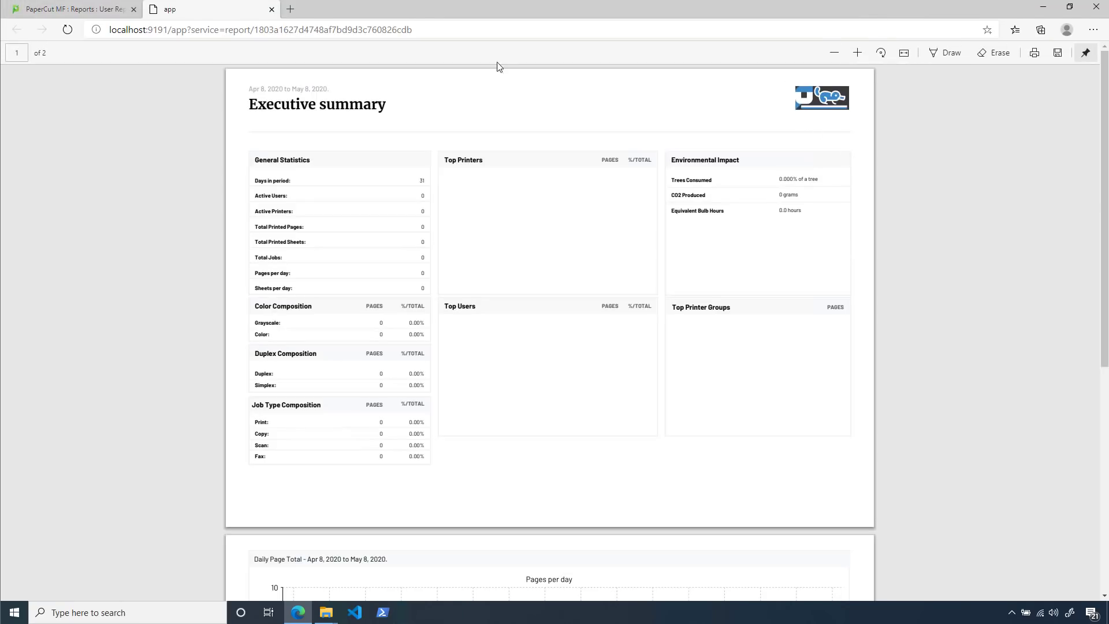
{"action": "left_click", "coordinate": [272, 9]}
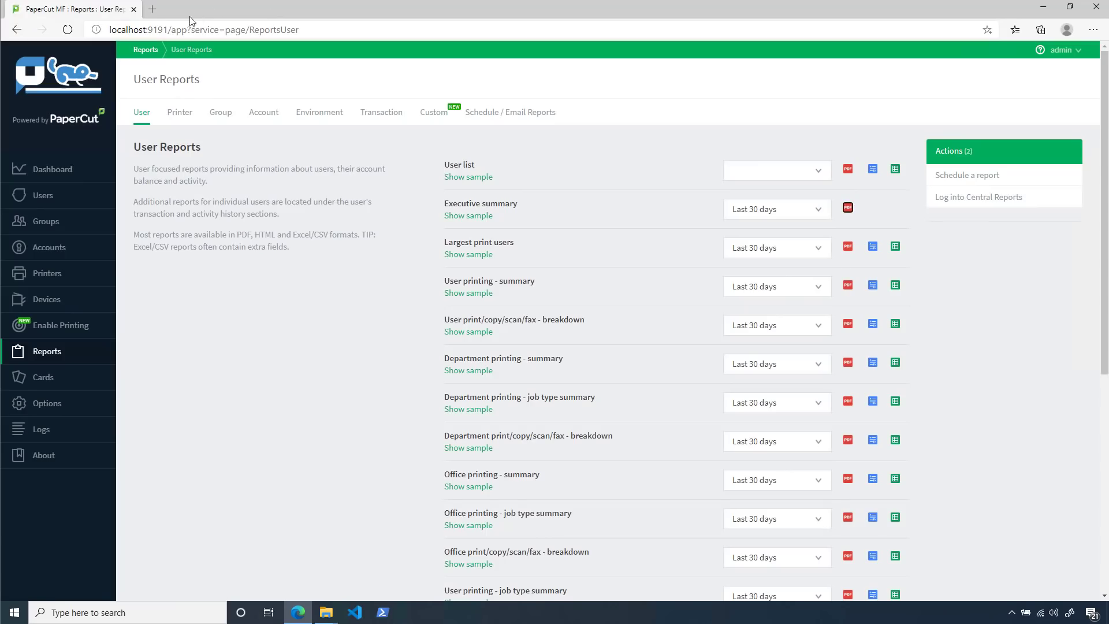
Go to localhost:9191/user and log in with the user's username and password
{"action": "left_click_drag", "start_coordinate": [162, 30], "coordinate": [337, 37]}
{"action": "type", "text": "1/user"}
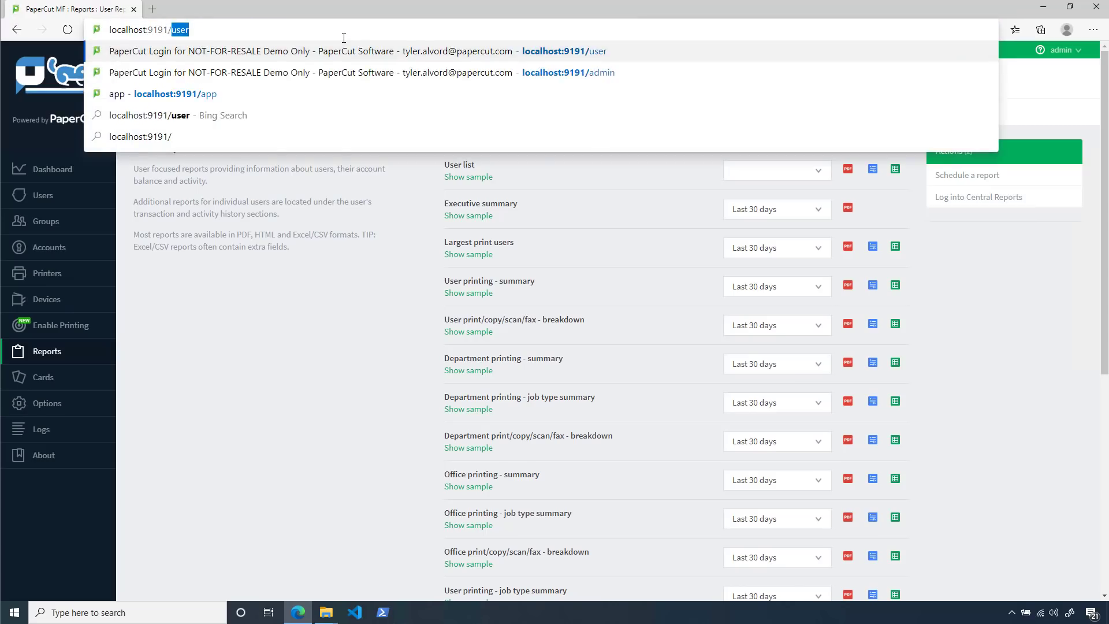
{"action": "key", "text": "Return"}
{"action": "type", "text": "tyler"}
{"action": "key", "text": "Tab"}
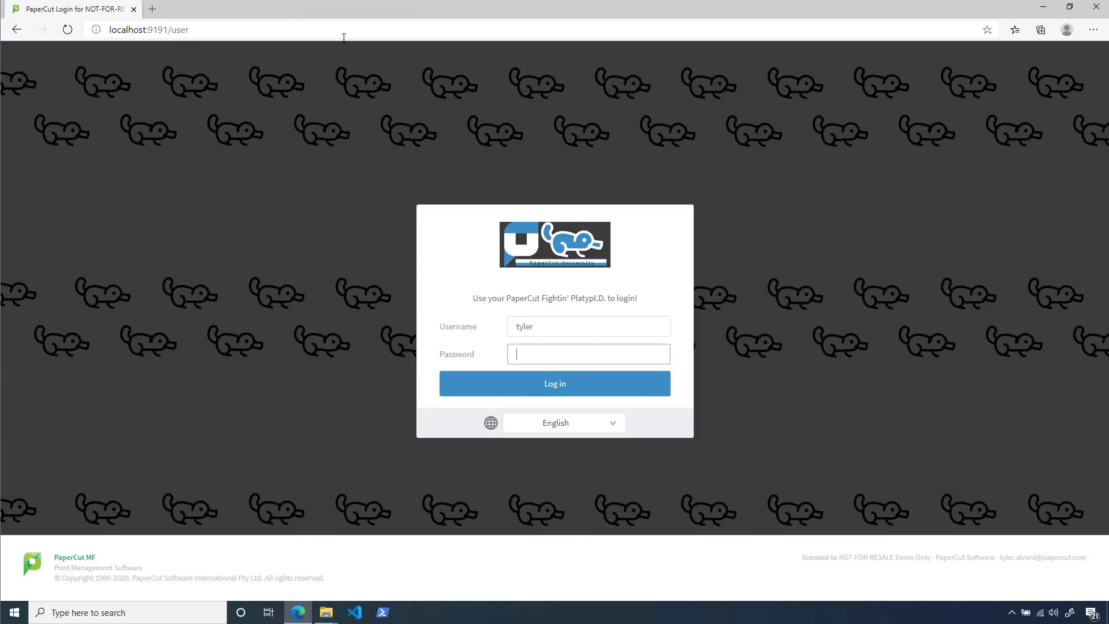
{"action": "type", "text": "••"}
{"action": "key", "text": "Return"}
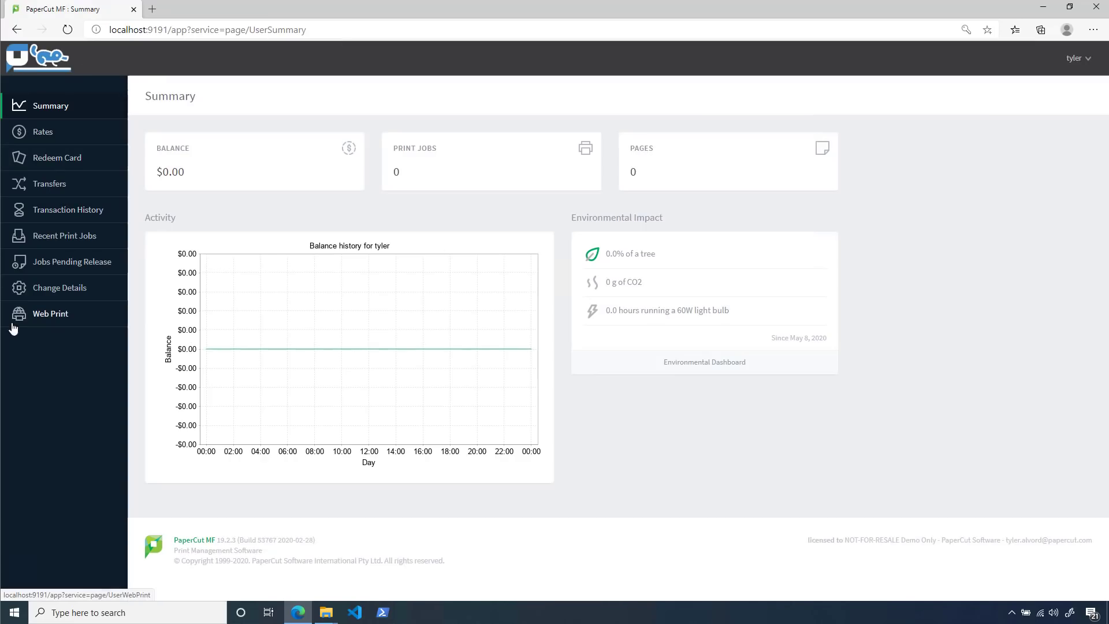
Browse the Rates, Redeem Card and Transfers pages of the branded user interface
{"action": "left_click", "coordinate": [57, 136]}
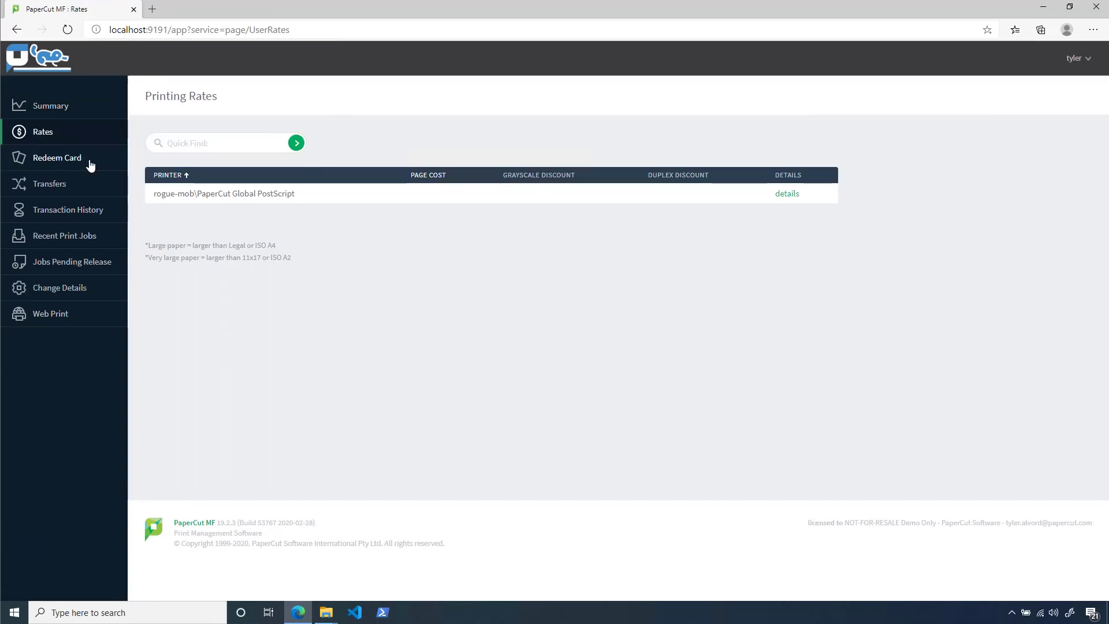
{"action": "left_click", "coordinate": [88, 163]}
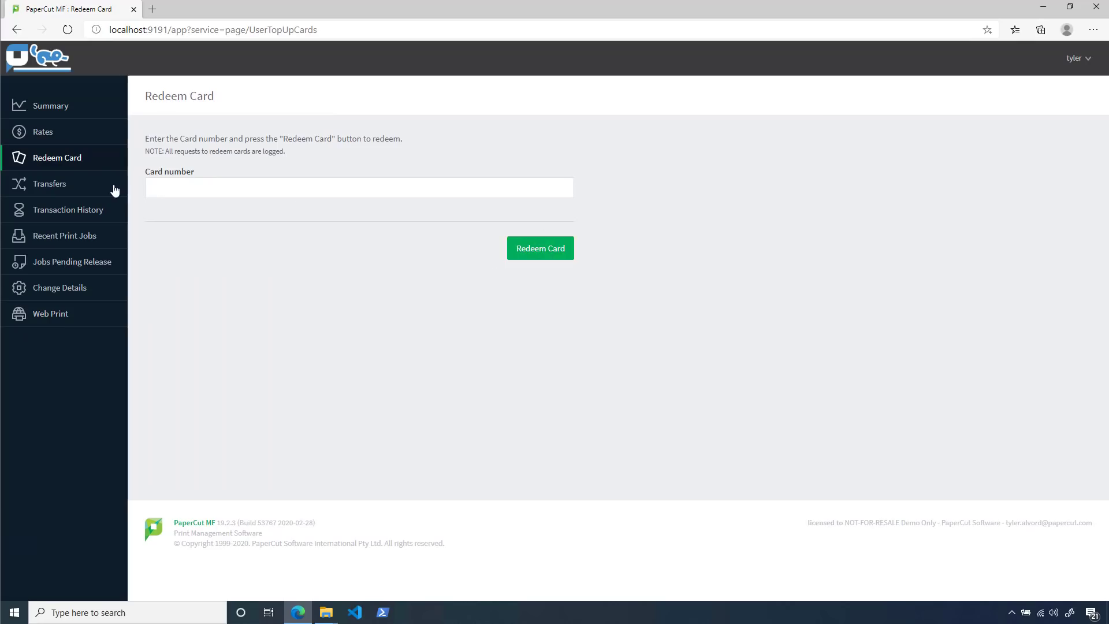
{"action": "left_click", "coordinate": [111, 186]}
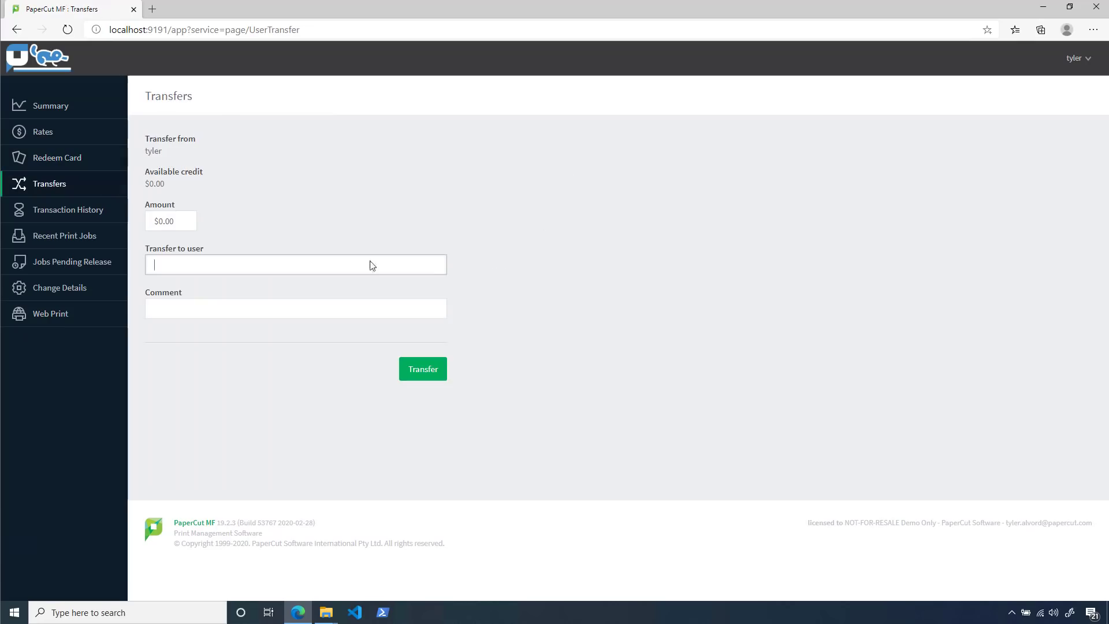
{"action": "left_click", "coordinate": [331, 615]}
Bring the PaperCut MF client\win folder window to the front
{"action": "left_click", "coordinate": [362, 580]}
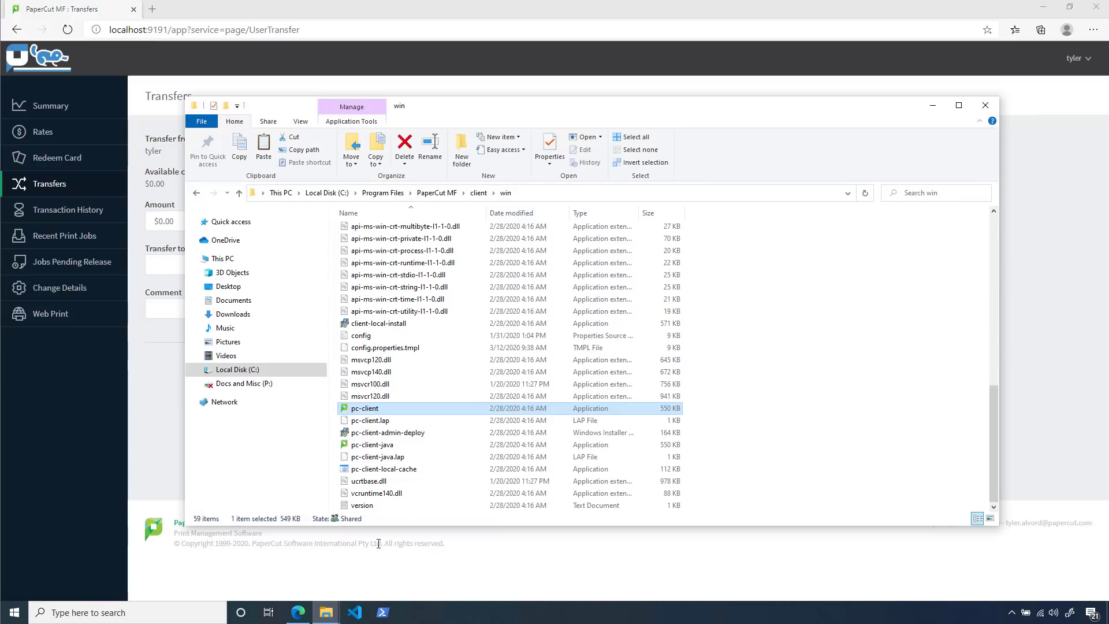